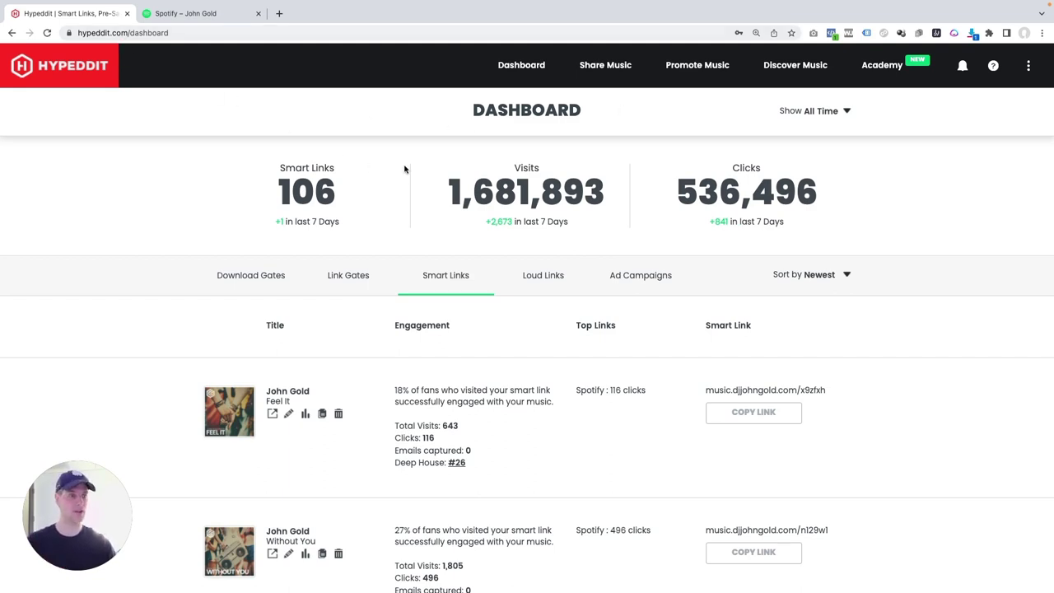
Step: From Promote Music, select Music ad automation to see the campaign goals
{"action": "left_click", "coordinate": [690, 69]}
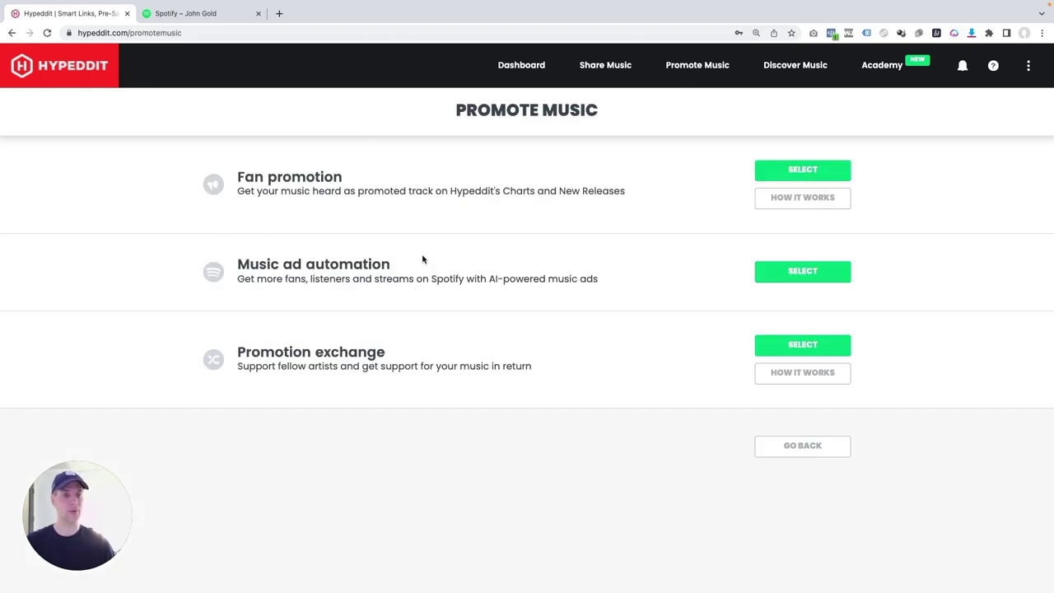
{"action": "left_click", "coordinate": [799, 272]}
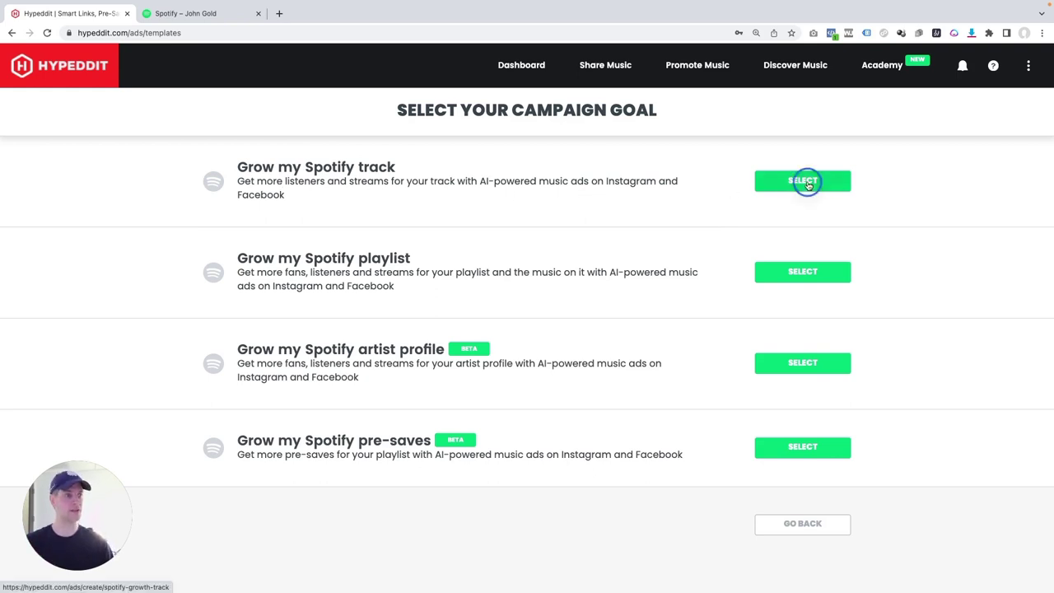
Step: Choose the Grow my Spotify track goal and confirm the connected accounts and profiles
{"action": "left_click", "coordinate": [806, 181]}
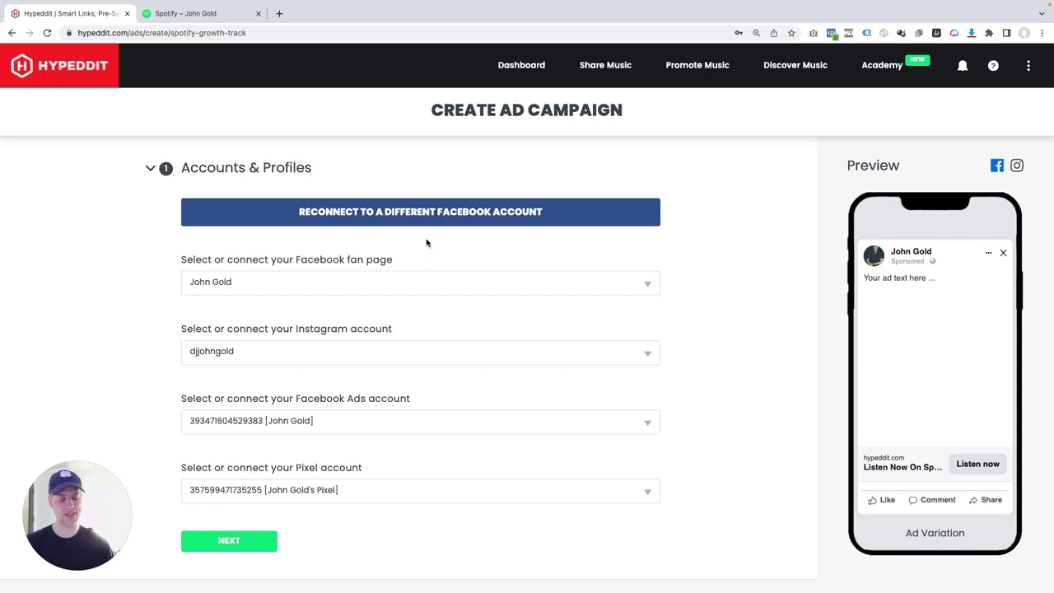
{"action": "scroll", "coordinate": [701, 289], "scroll_direction": "down", "scroll_amount": 1}
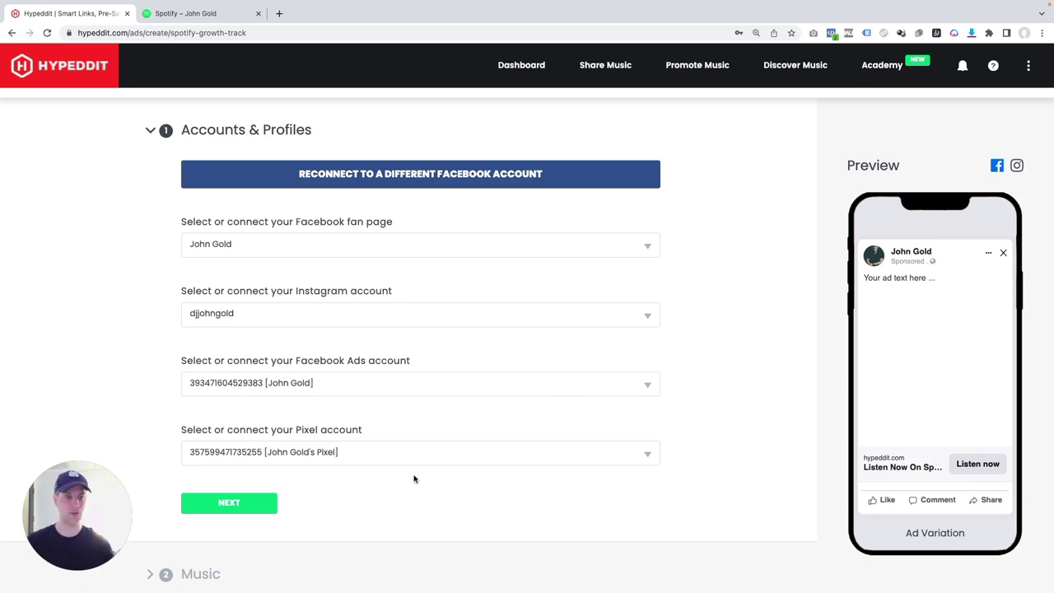
{"action": "left_click", "coordinate": [236, 501]}
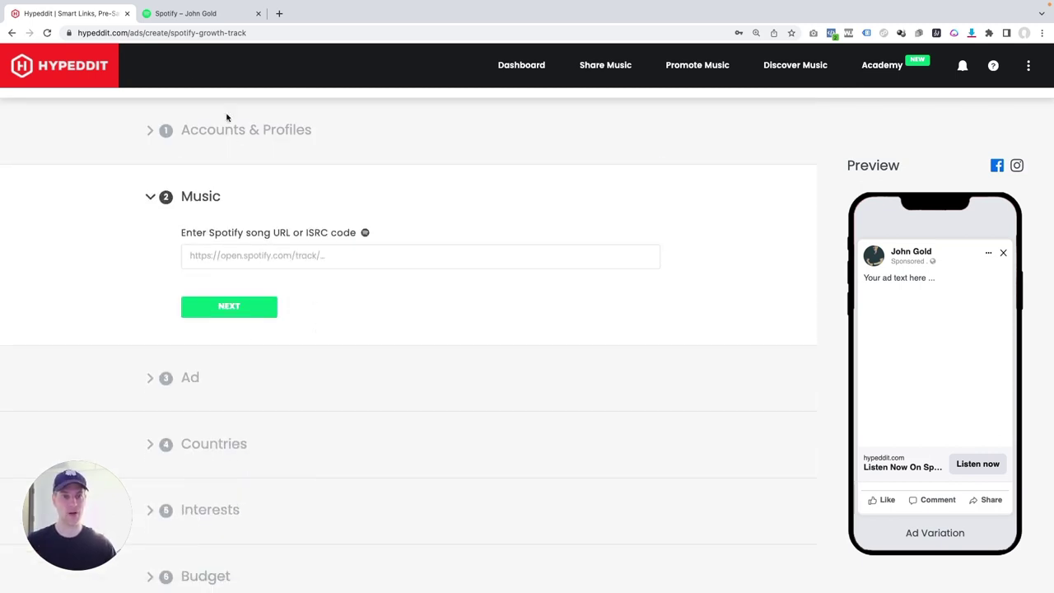
Step: Copy the song link for 'Without You' from the Spotify artist page
{"action": "left_click", "coordinate": [186, 14]}
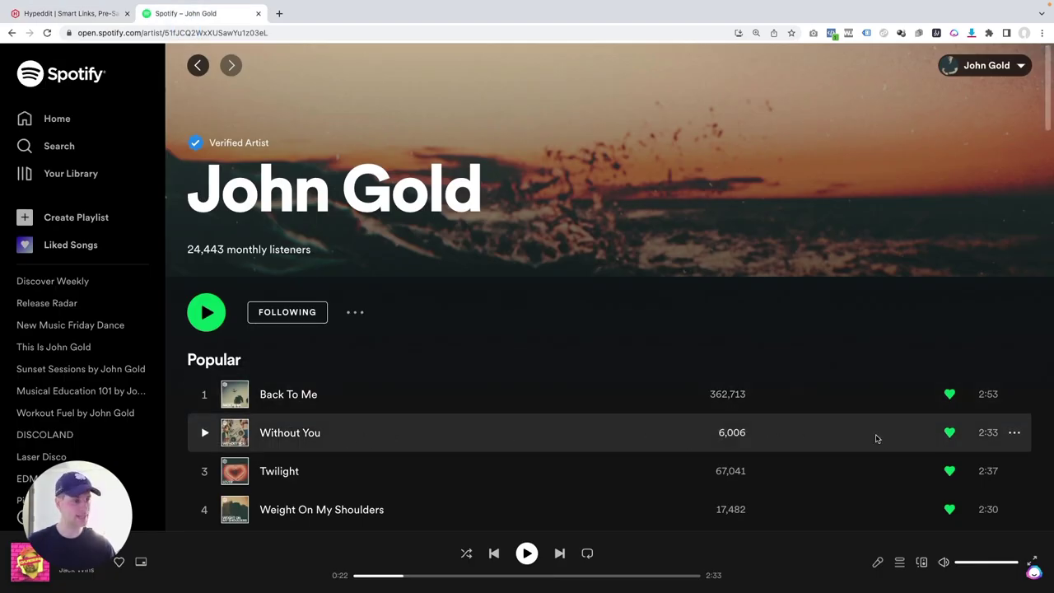
{"action": "left_click", "coordinate": [1014, 433]}
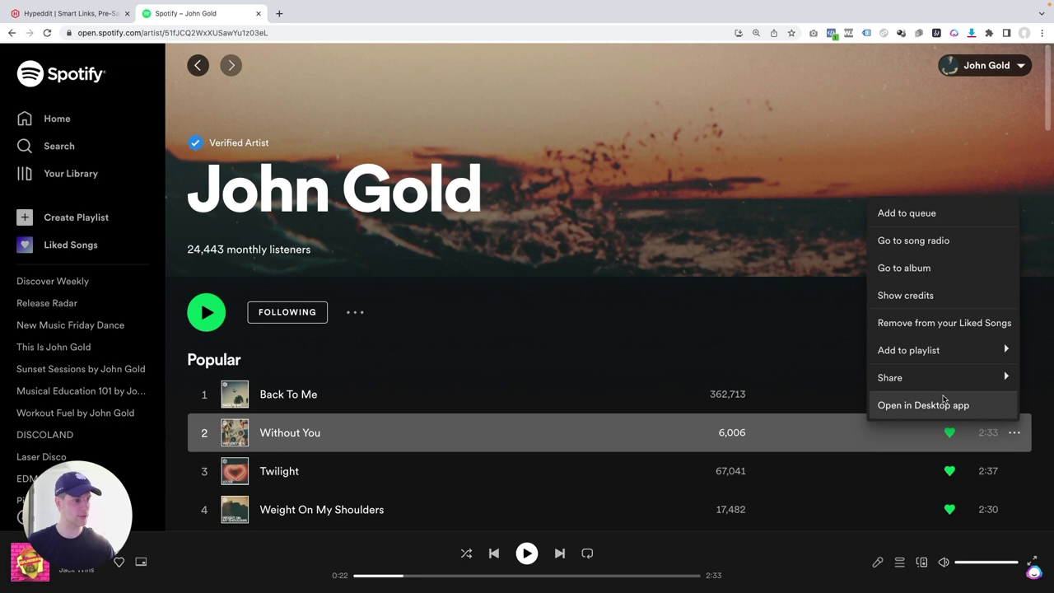
{"action": "mouse_move", "coordinate": [897, 376]}
{"action": "left_click", "coordinate": [811, 378]}
Step: Paste the Without You Spotify link into the song URL field
{"action": "left_click", "coordinate": [70, 13]}
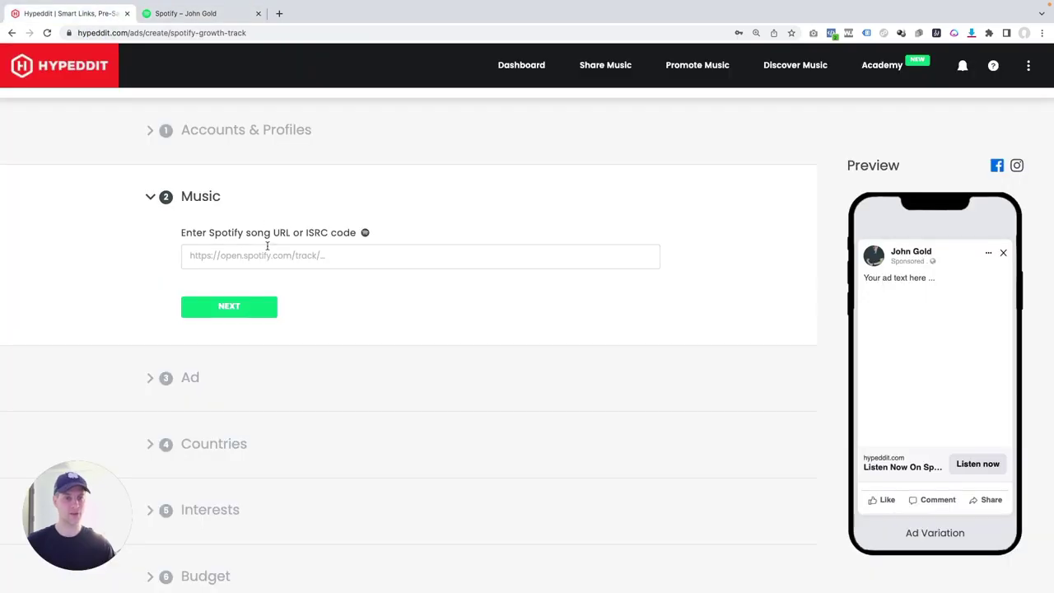
{"action": "left_click", "coordinate": [270, 247]}
{"action": "key", "text": "super+v"}
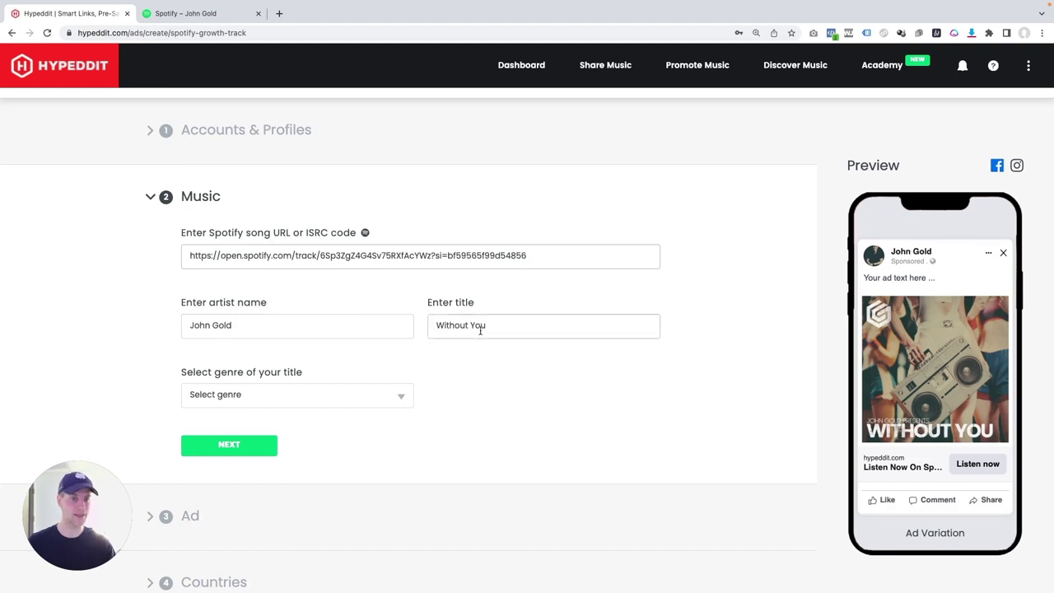
Step: Set the track's genre to House and continue to the Ad step
{"action": "left_click", "coordinate": [338, 400]}
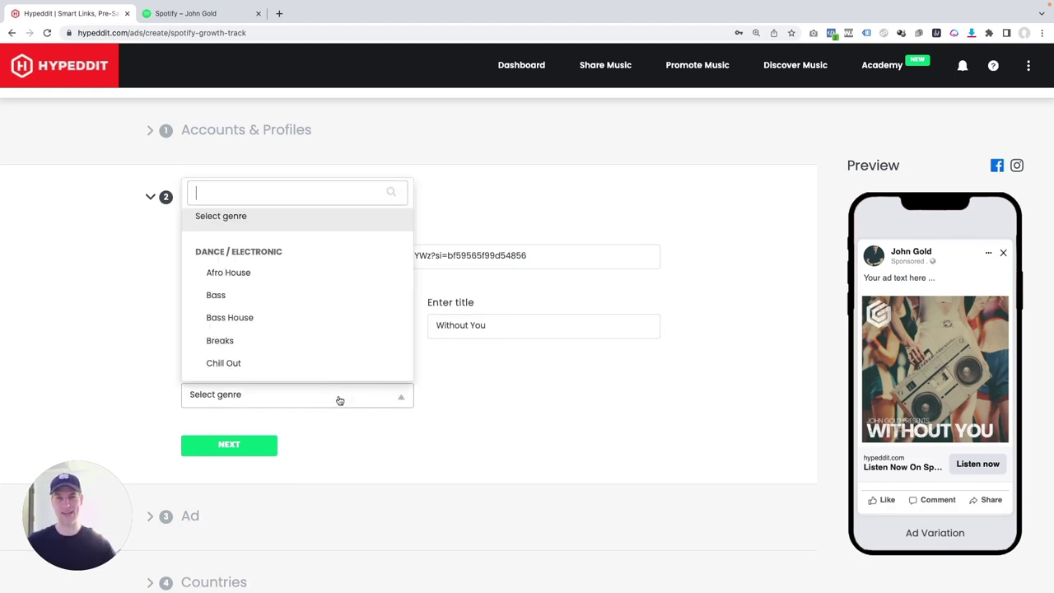
{"action": "type", "text": "house"}
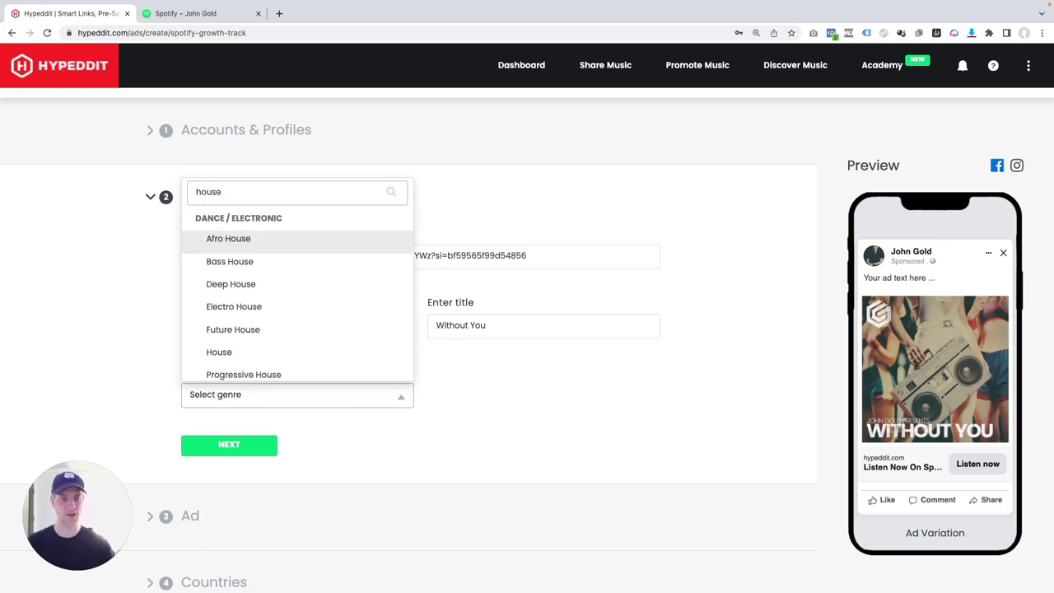
{"action": "left_click", "coordinate": [233, 355]}
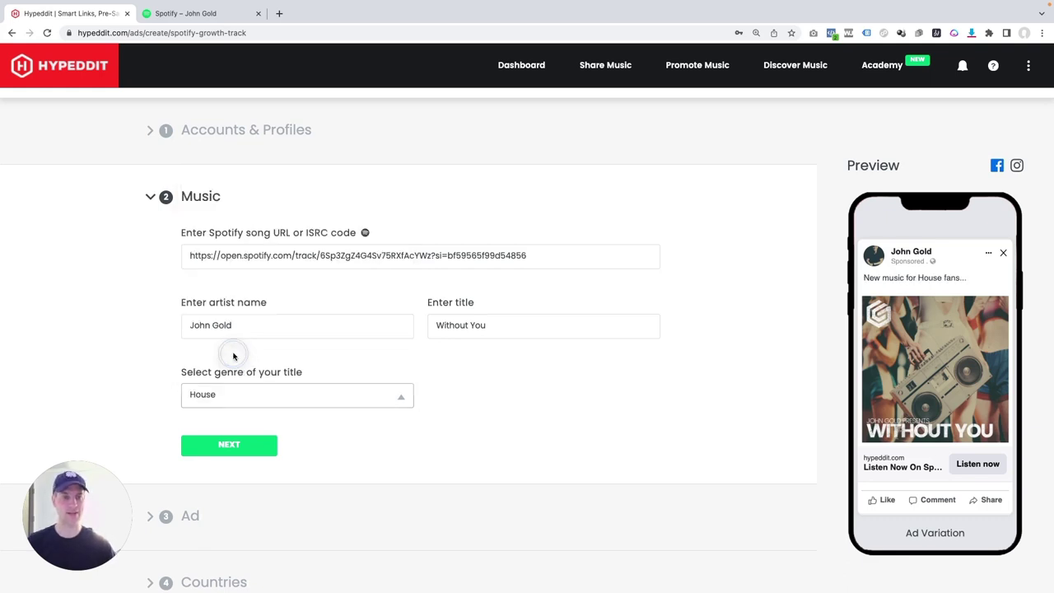
{"action": "left_click", "coordinate": [241, 449]}
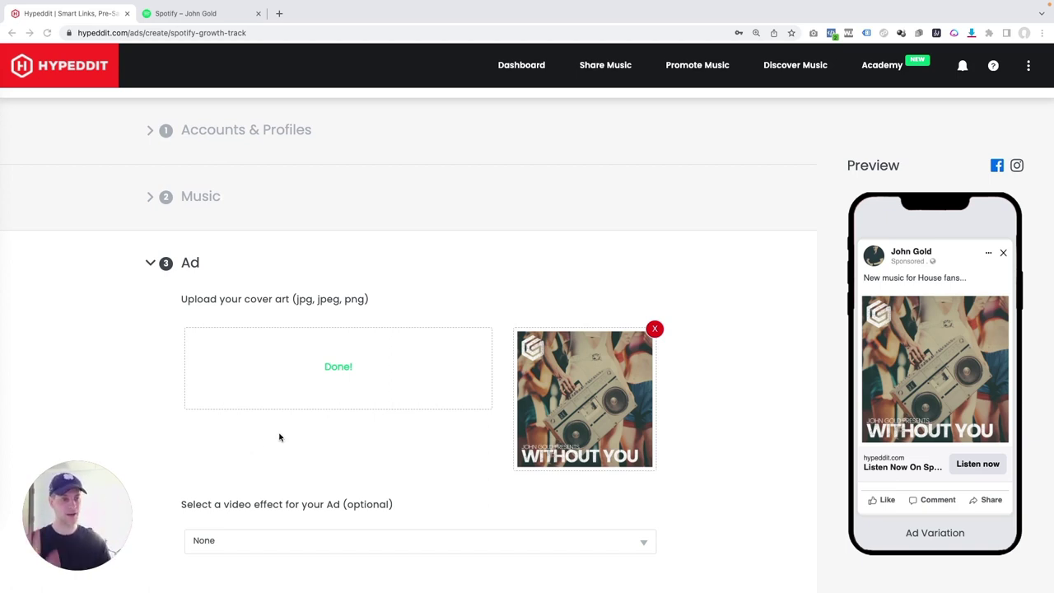
Step: Apply the Disco Strobes video effect and preview its sample
{"action": "scroll", "coordinate": [364, 338], "scroll_direction": "down", "scroll_amount": 5}
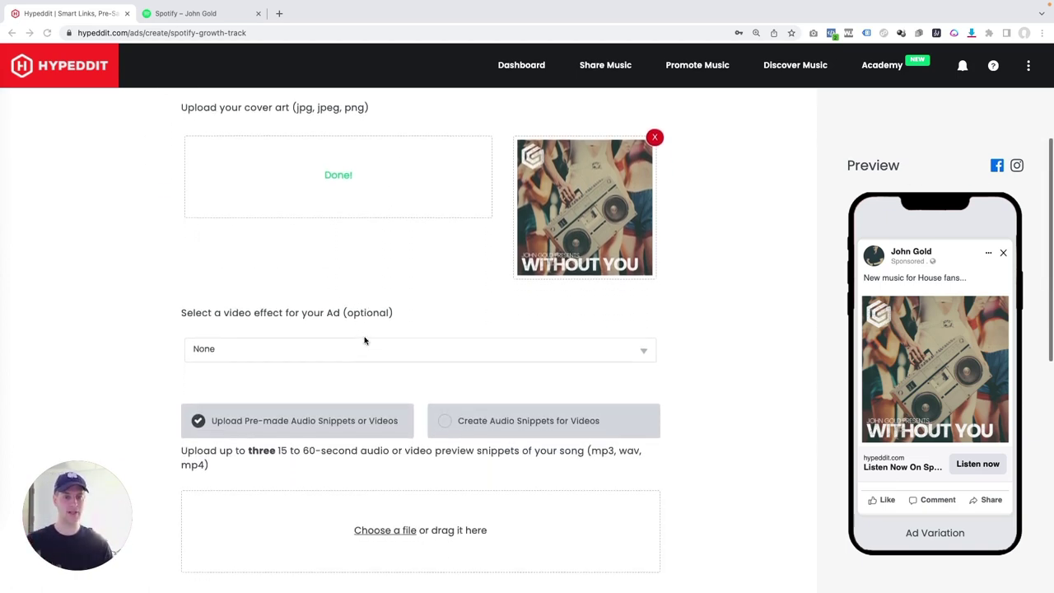
{"action": "left_click", "coordinate": [522, 330]}
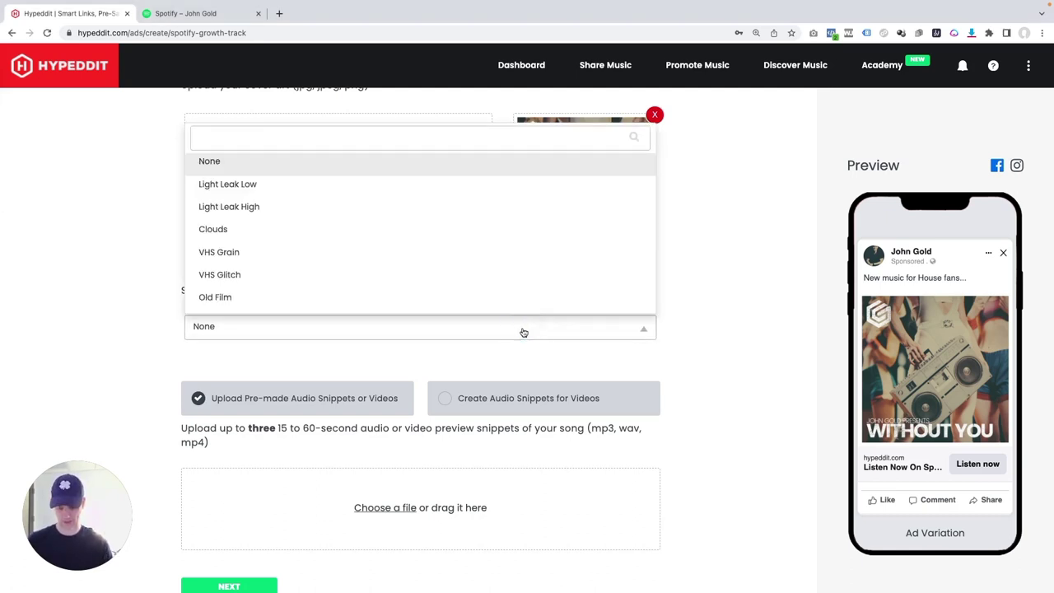
{"action": "type", "text": "disco"}
{"action": "left_click", "coordinate": [251, 304]}
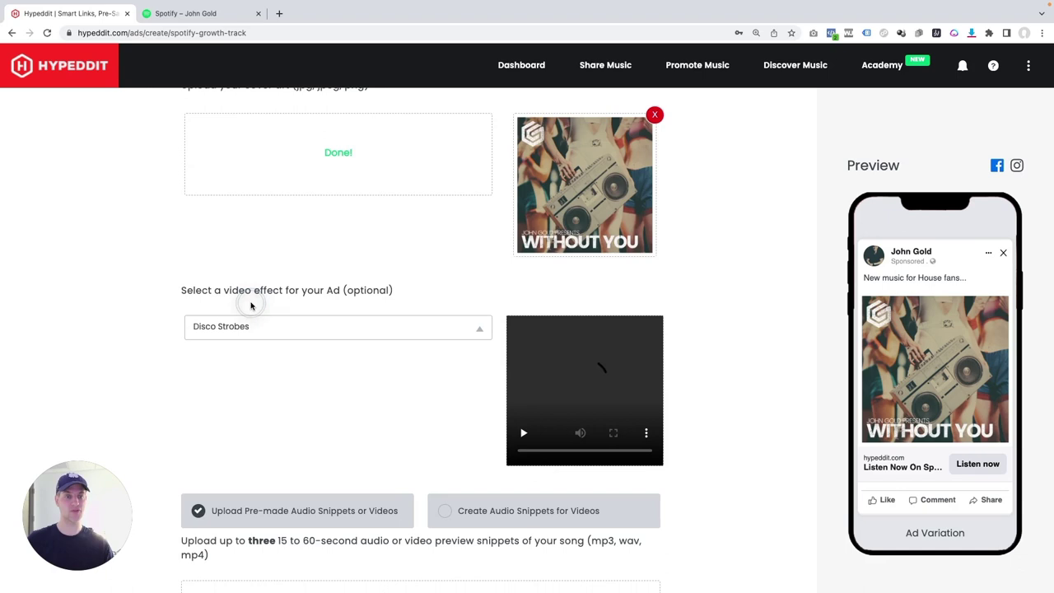
{"action": "left_click", "coordinate": [523, 433]}
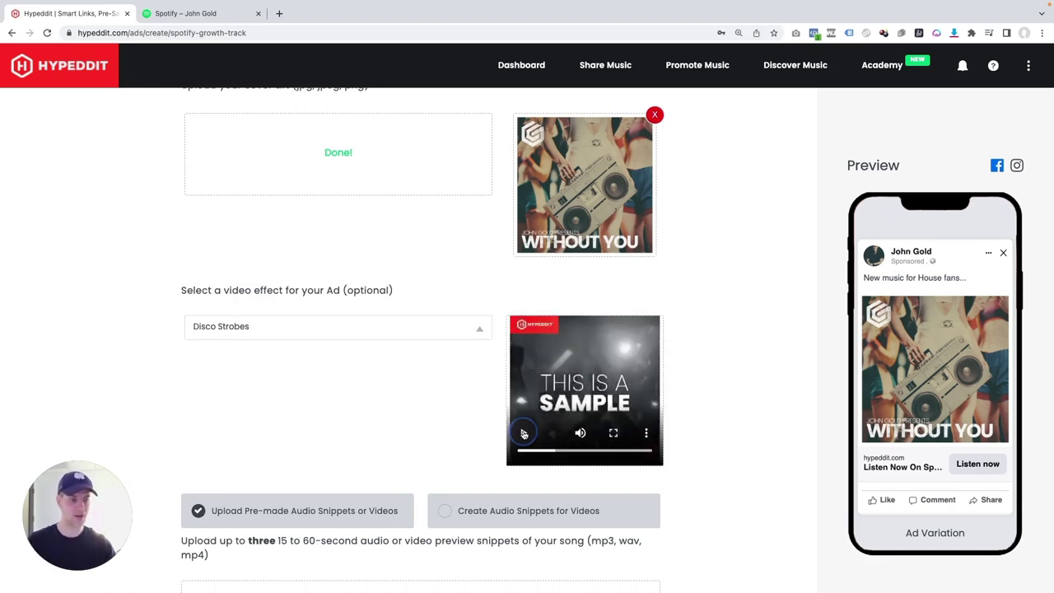
{"action": "left_click", "coordinate": [523, 433]}
Step: Upload three audio snippet files for the ad and continue to Countries
{"action": "scroll", "coordinate": [403, 357], "scroll_direction": "down", "scroll_amount": 5}
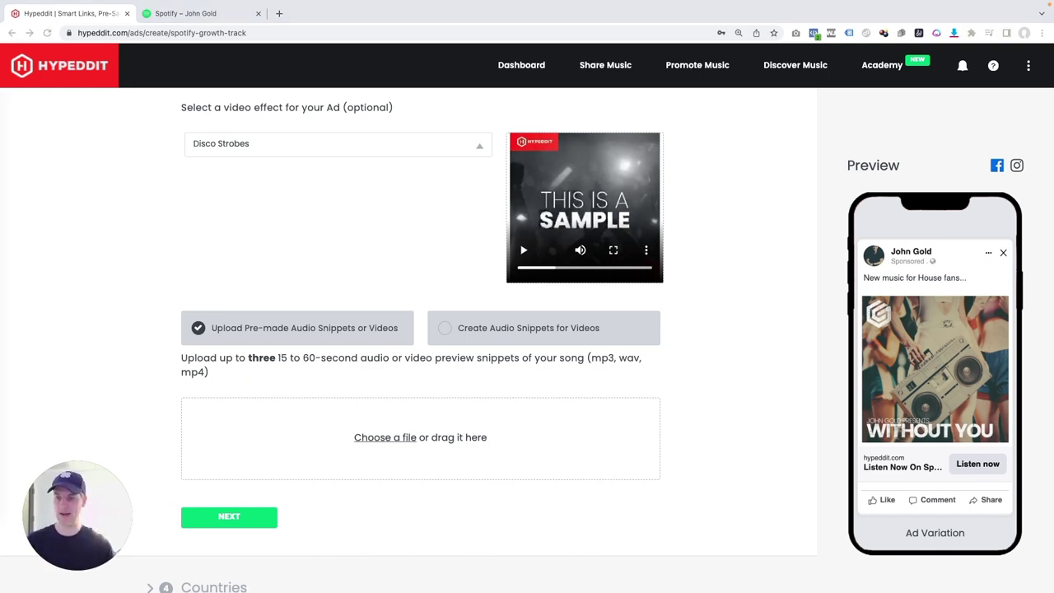
{"action": "left_click_drag", "start_coordinate": [253, 322], "coordinate": [433, 442]}
{"action": "scroll", "coordinate": [491, 437], "scroll_direction": "down", "scroll_amount": 5}
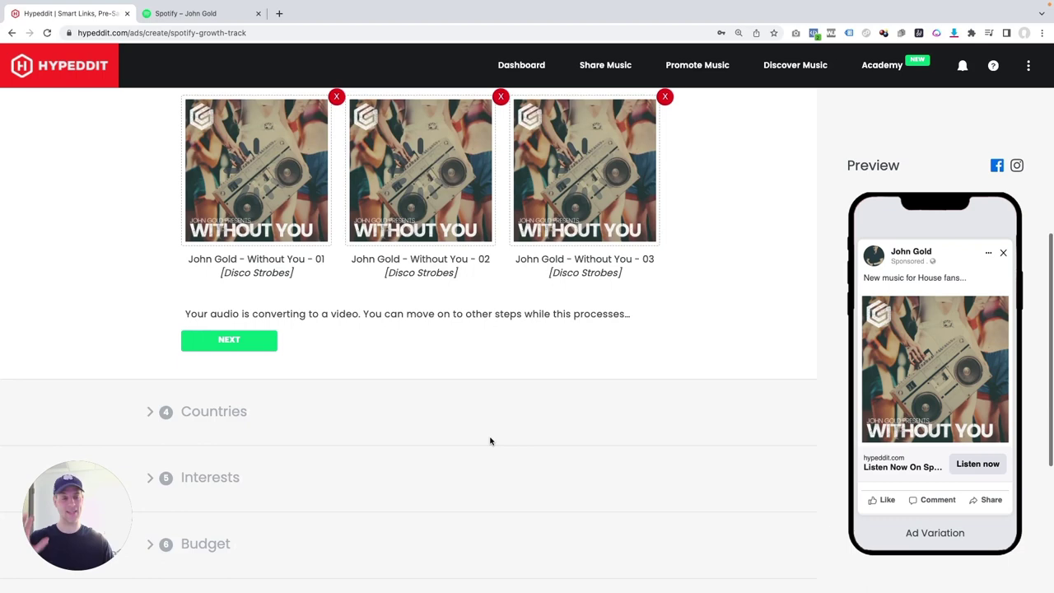
{"action": "scroll", "coordinate": [489, 440], "scroll_direction": "up", "scroll_amount": 4}
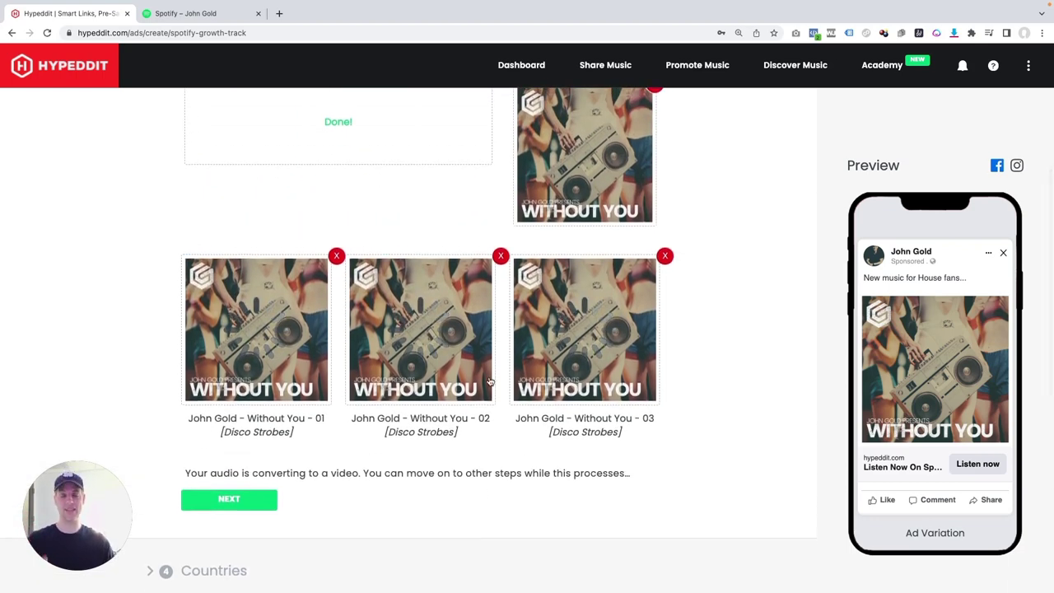
{"action": "scroll", "coordinate": [490, 381], "scroll_direction": "up", "scroll_amount": 1}
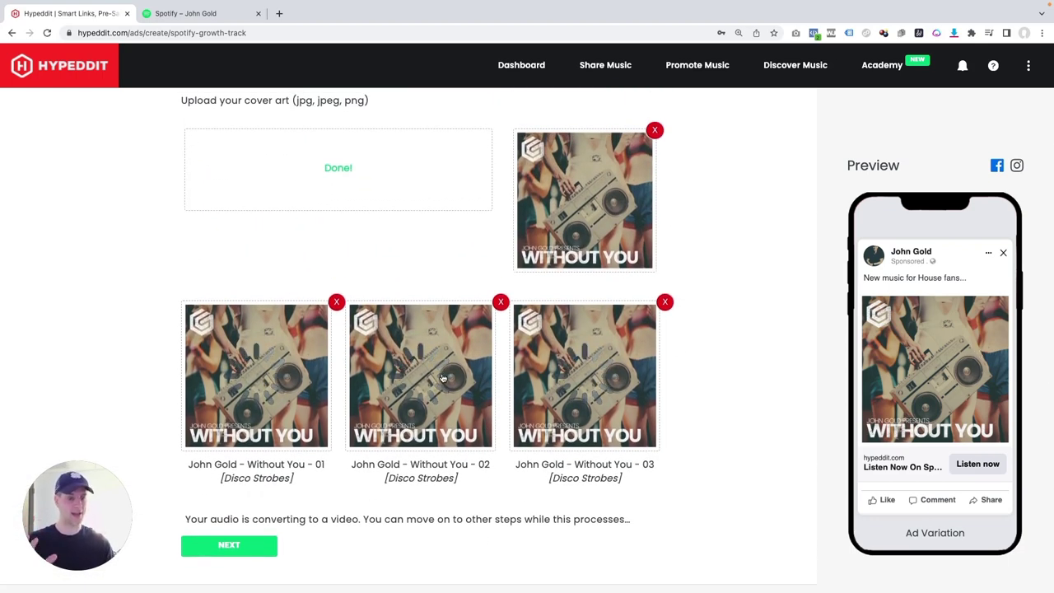
{"action": "scroll", "coordinate": [329, 387], "scroll_direction": "down", "scroll_amount": 3}
{"action": "left_click", "coordinate": [233, 408]}
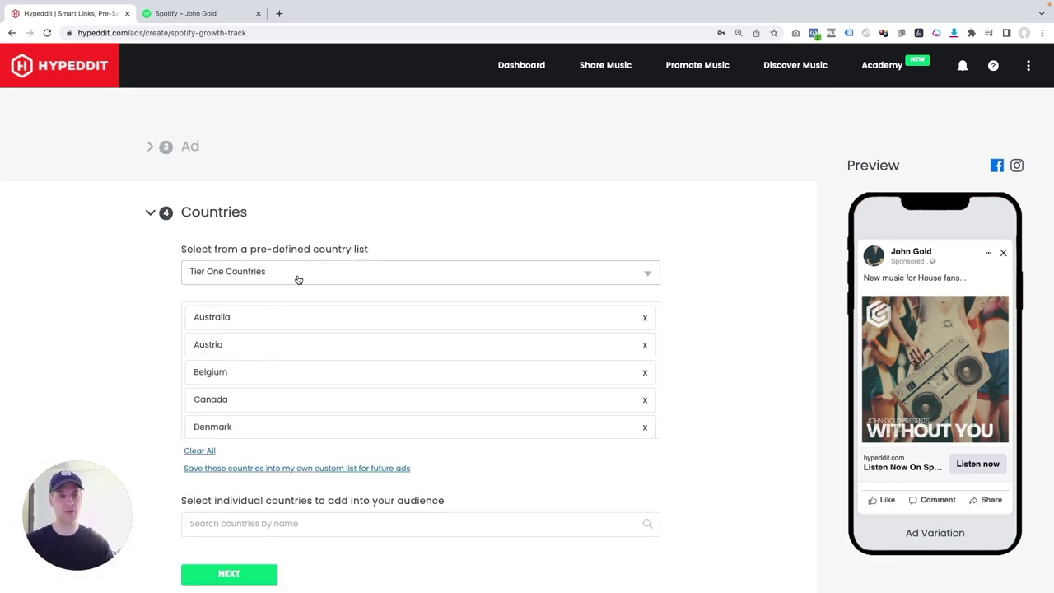
Step: Target the predefined Tier One and Two Countries list and continue to Interests
{"action": "left_click", "coordinate": [298, 279]}
{"action": "left_click", "coordinate": [335, 449]}
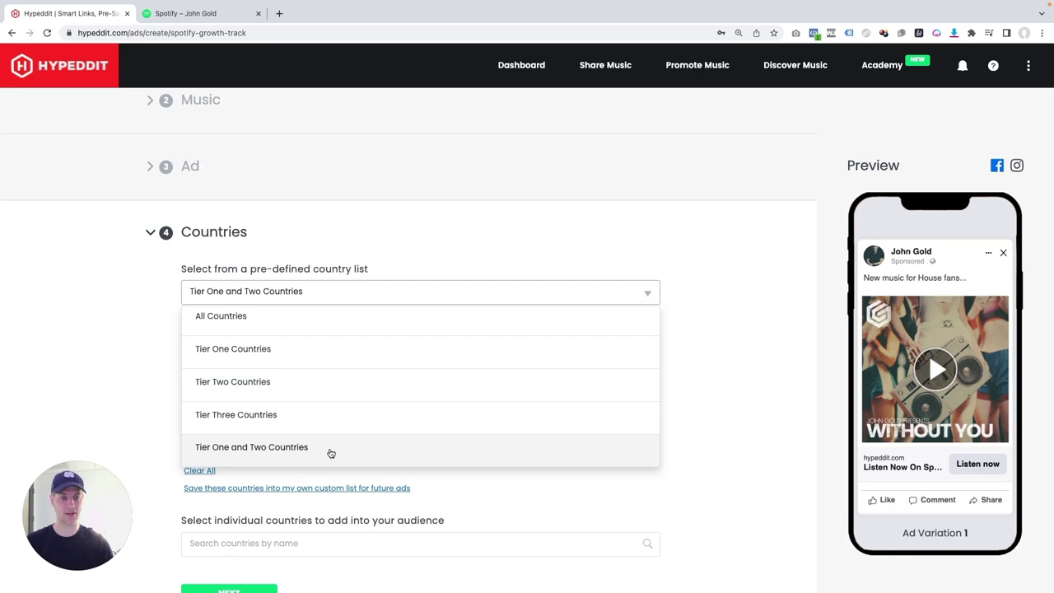
{"action": "left_click", "coordinate": [299, 445]}
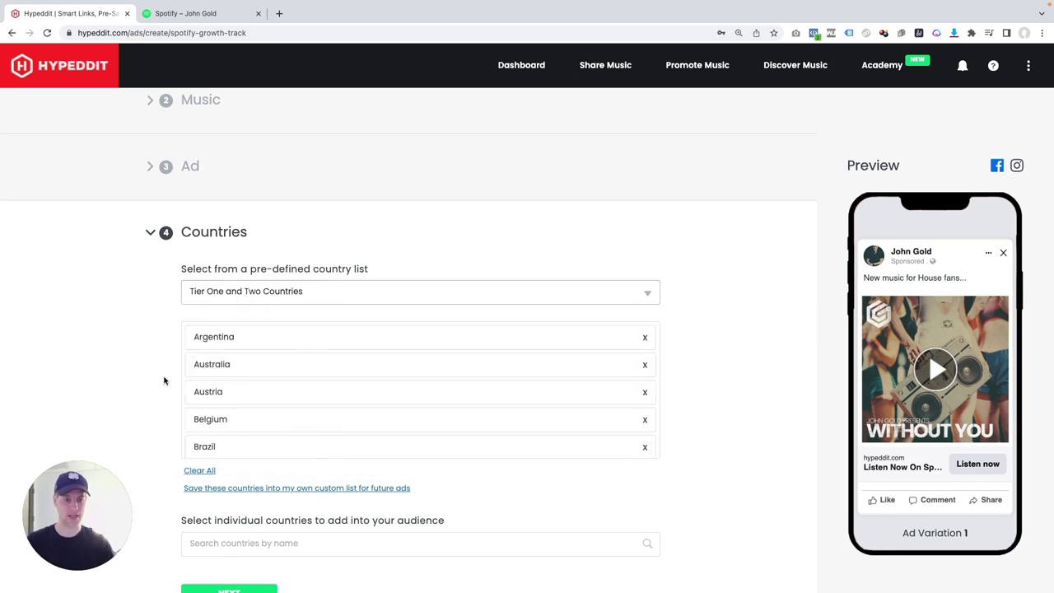
{"action": "scroll", "coordinate": [164, 380], "scroll_direction": "down", "scroll_amount": 4}
{"action": "left_click", "coordinate": [220, 416]}
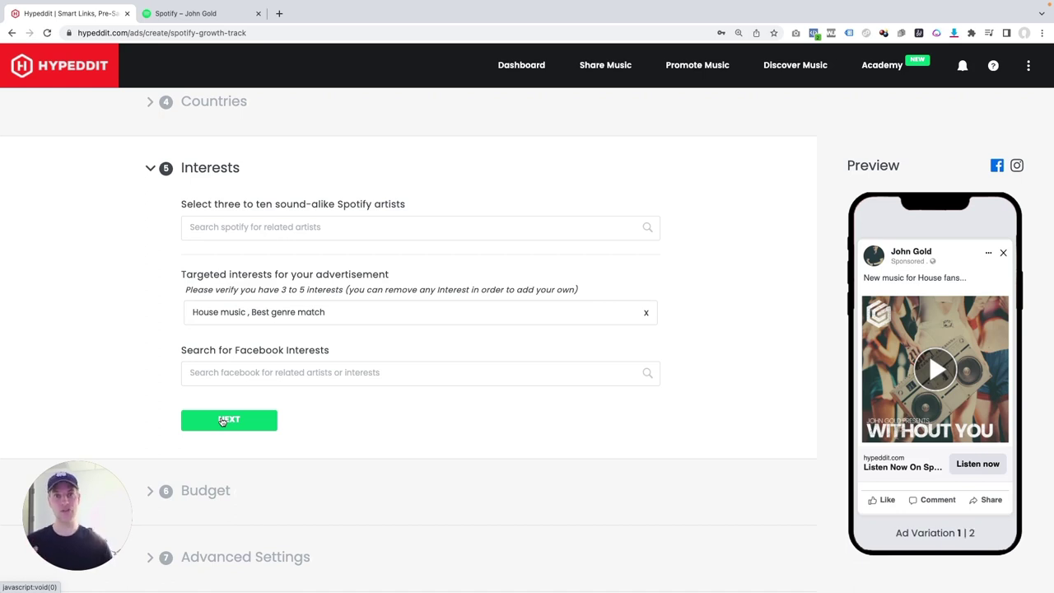
Step: Add Bob Sinclar and DJ Tonka as sound-alike artists
{"action": "left_click", "coordinate": [267, 234]}
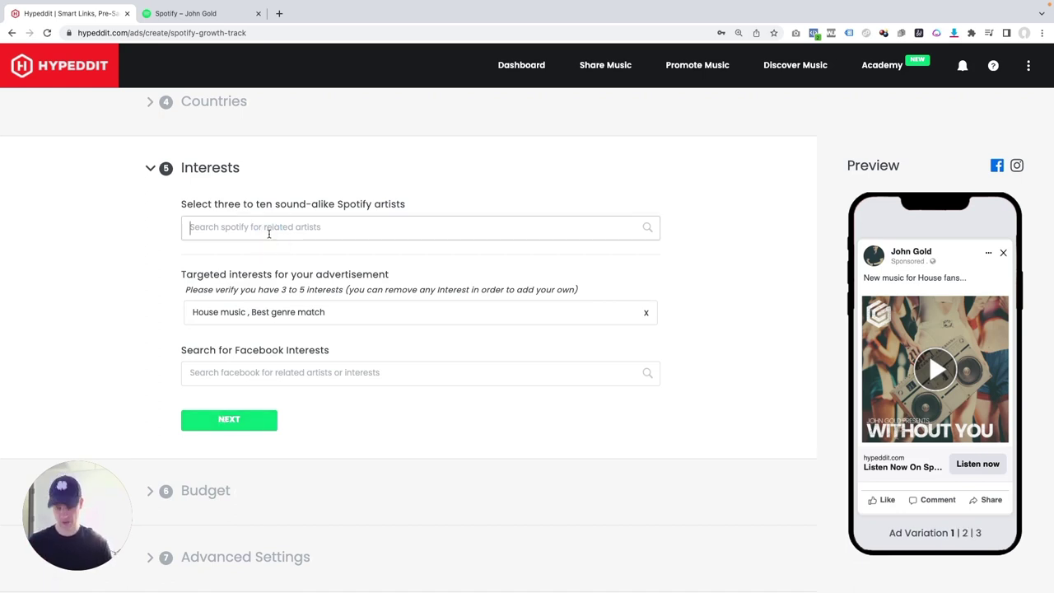
{"action": "type", "text": "Bob Sinclair"}
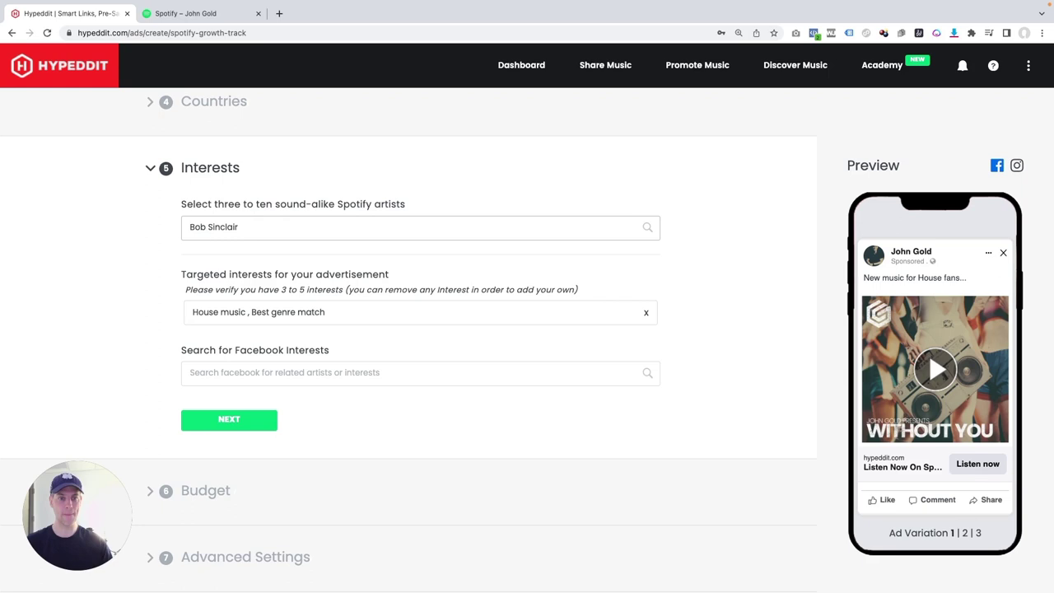
{"action": "left_click", "coordinate": [233, 280]}
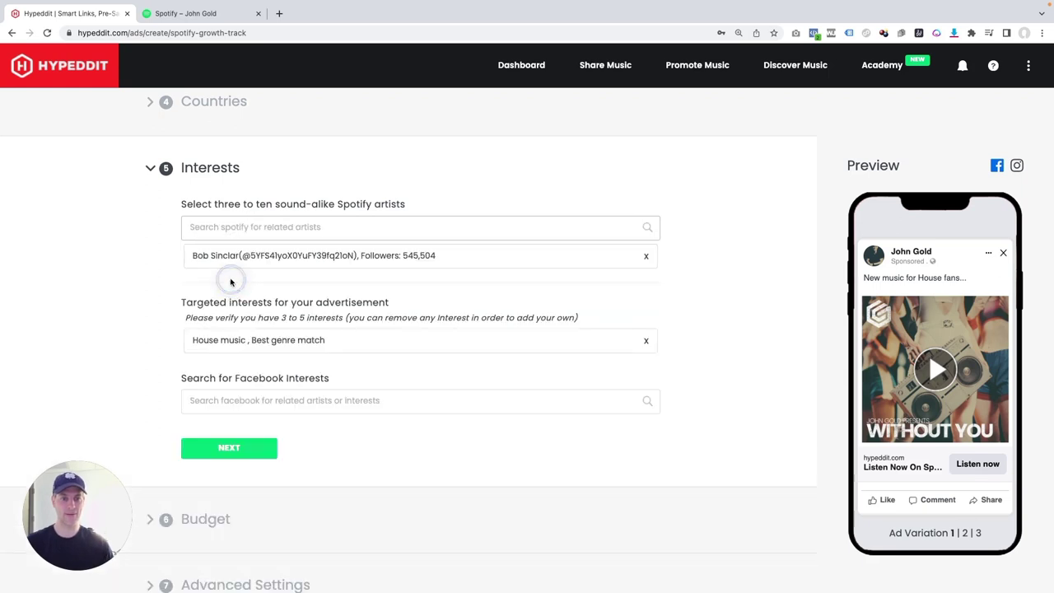
{"action": "type", "text": "DJ Tonka"}
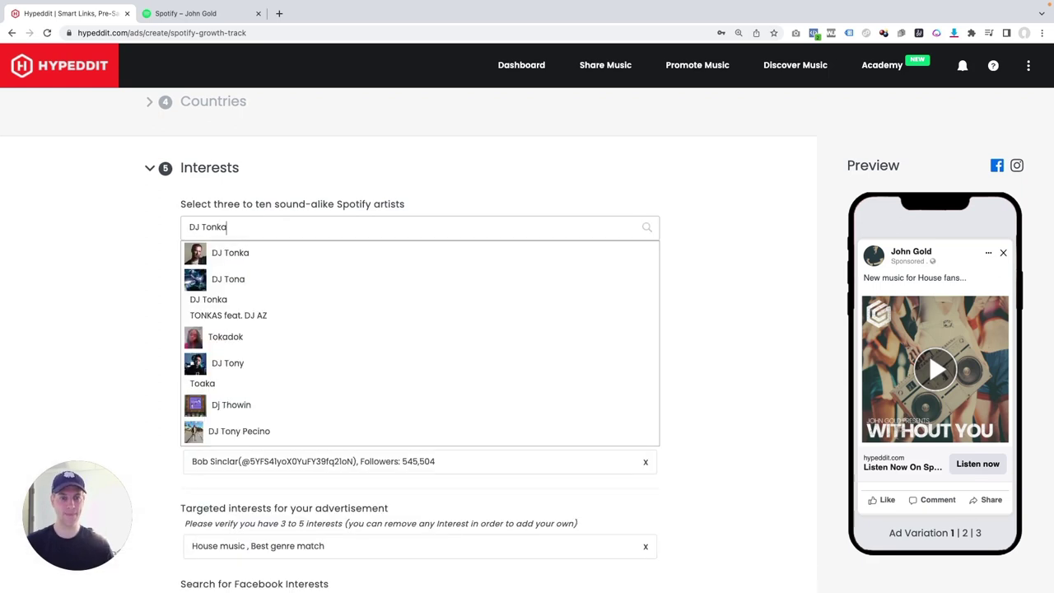
{"action": "left_click", "coordinate": [228, 255]}
Step: Add Roger Sanchez and Martin Solveig, generate interests, and continue to Budget
{"action": "type", "text": "Roger Wi"}
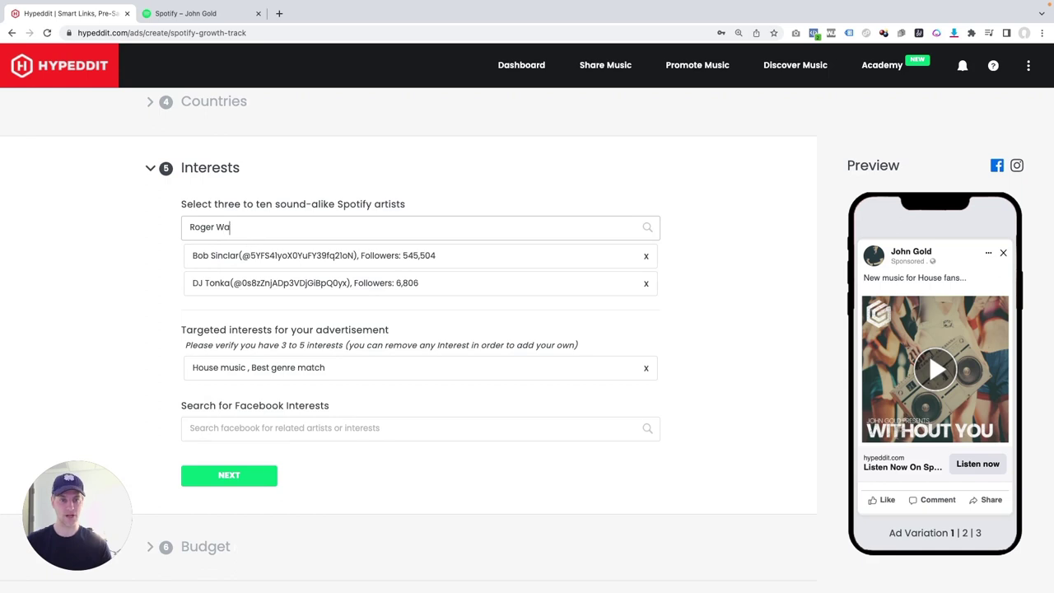
{"action": "key", "text": "BackSpace"}
{"action": "key", "text": "BackSpace"}
{"action": "type", "text": "Sanchez"}
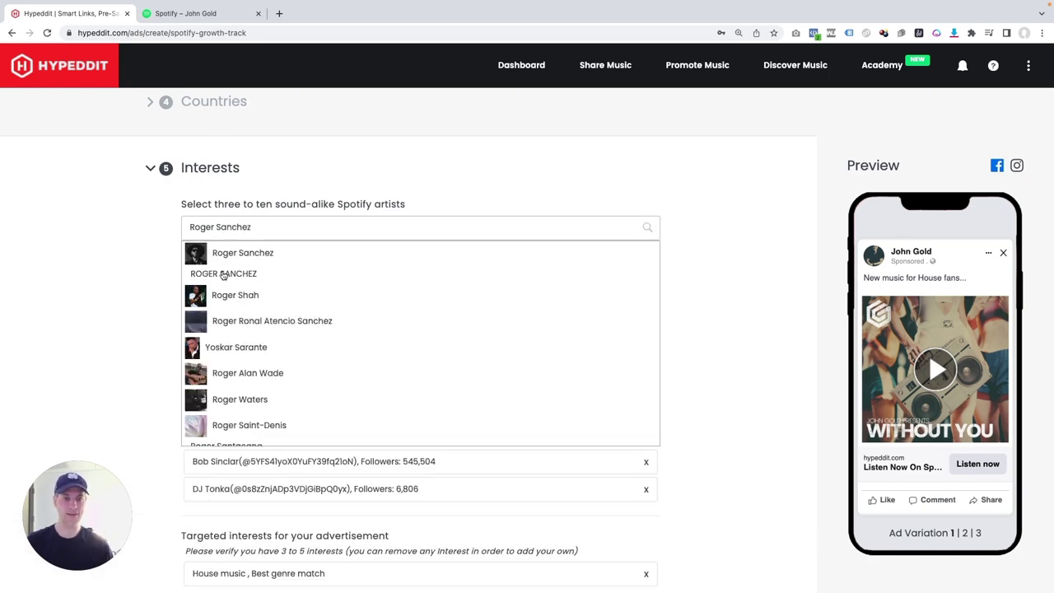
{"action": "left_click", "coordinate": [230, 253]}
{"action": "type", "text": "Martin splv"}
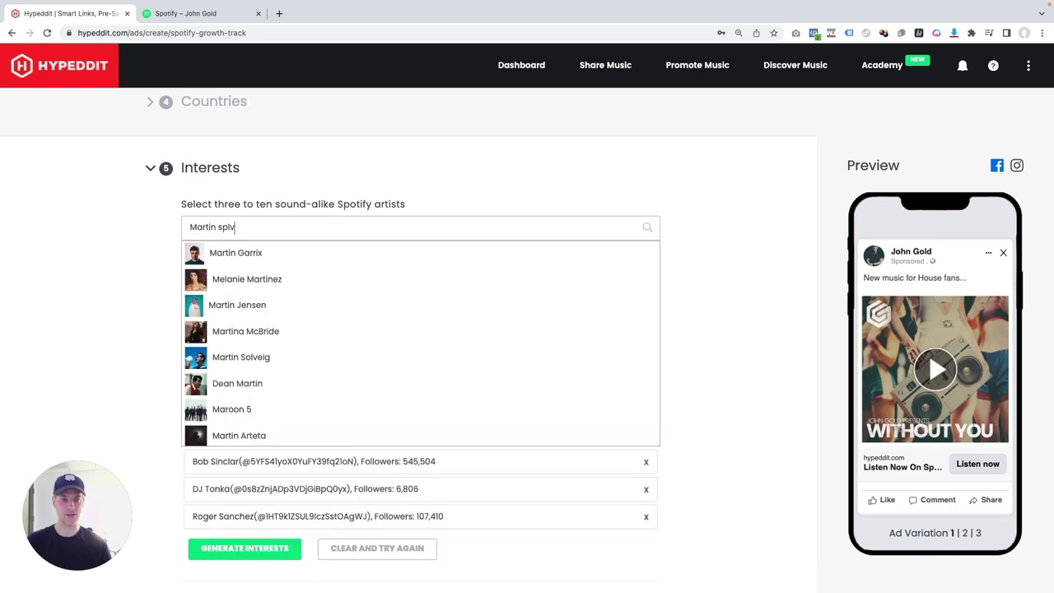
{"action": "type", "text": "ri"}
{"action": "key", "text": "BackSpace"}
{"action": "key", "text": "BackSpace"}
{"action": "key", "text": "BackSpace"}
{"action": "type", "text": "olveig"}
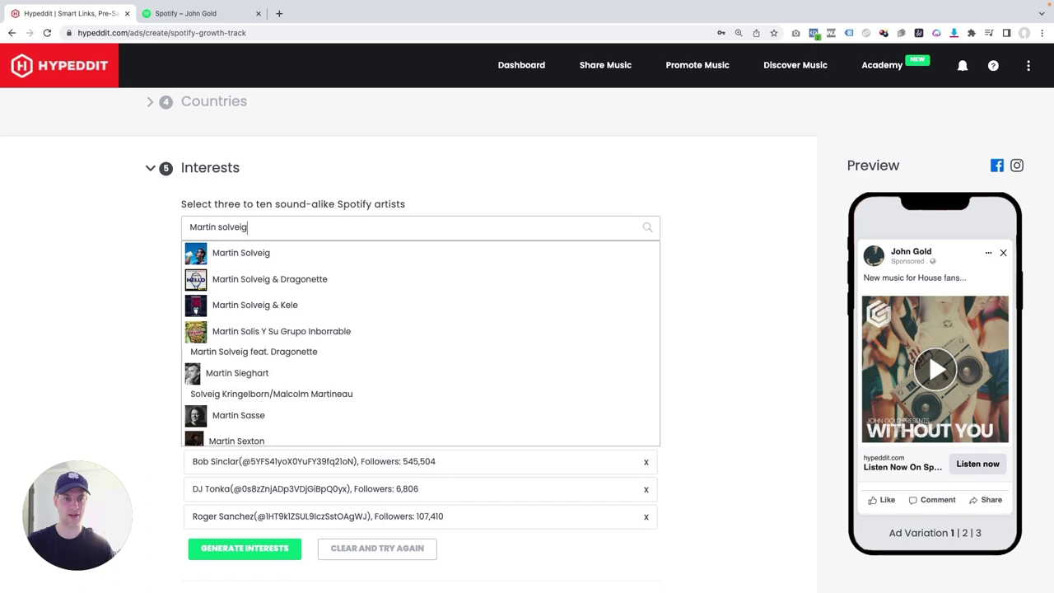
{"action": "left_click", "coordinate": [226, 252]}
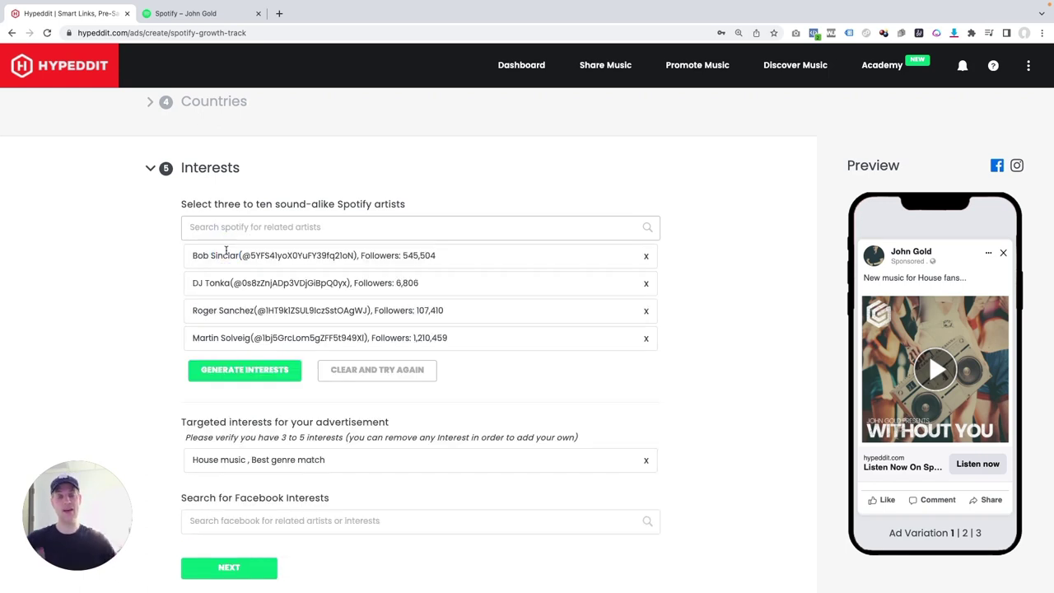
{"action": "left_click", "coordinate": [237, 375]}
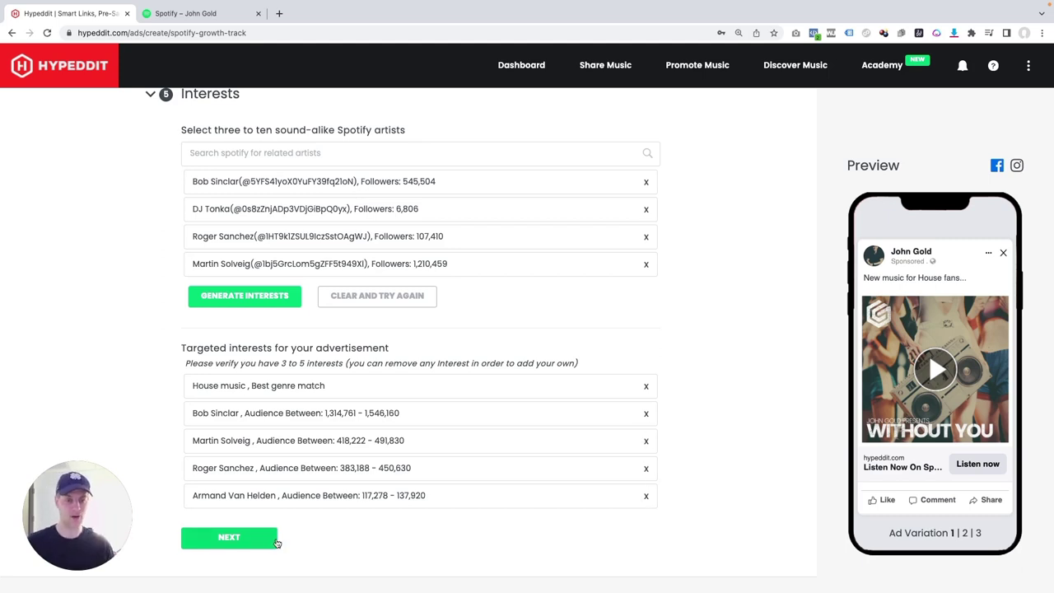
{"action": "left_click", "coordinate": [249, 540]}
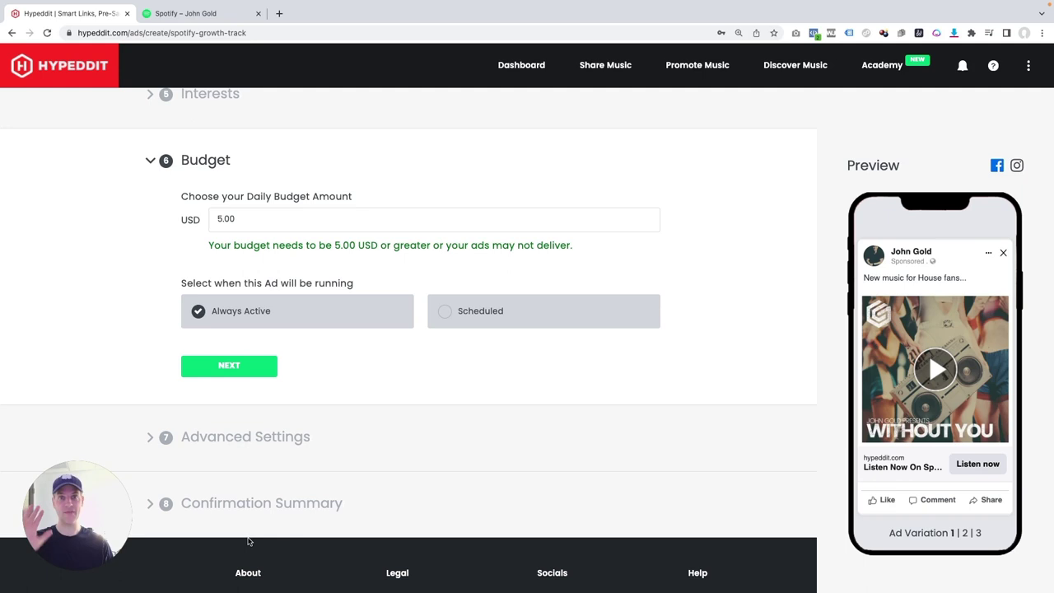
Step: Keep the 5.00 USD daily Always Active budget and default advanced settings
{"action": "left_click", "coordinate": [242, 369]}
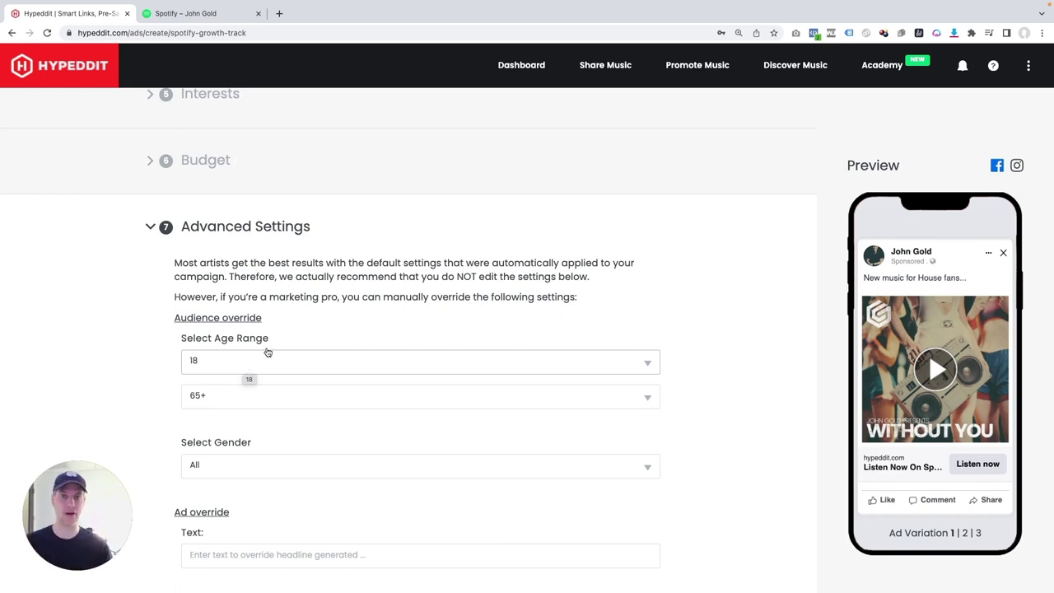
{"action": "scroll", "coordinate": [276, 345], "scroll_direction": "down", "scroll_amount": 3}
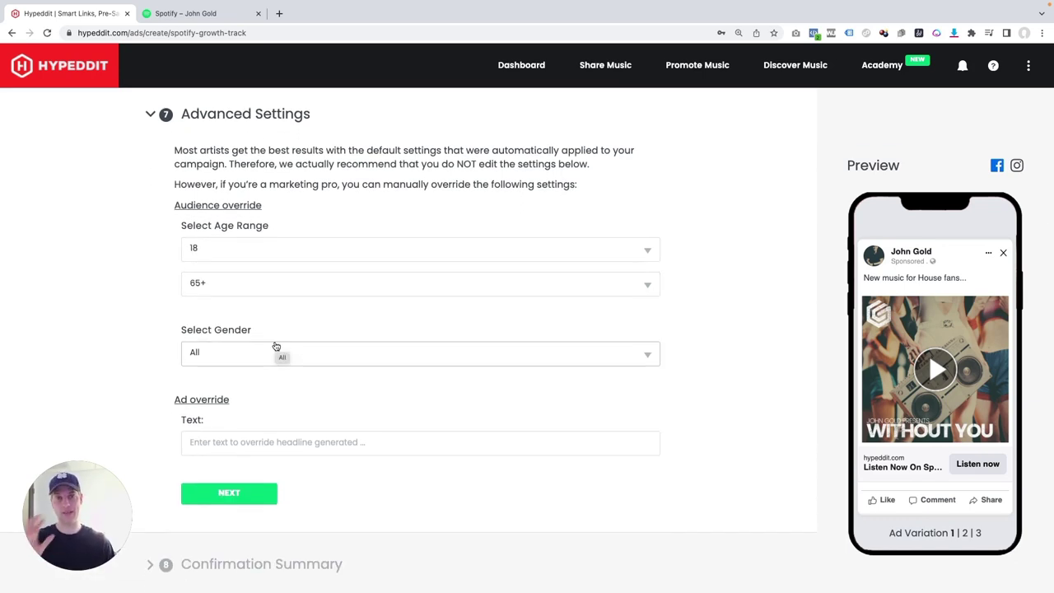
{"action": "left_click", "coordinate": [247, 494]}
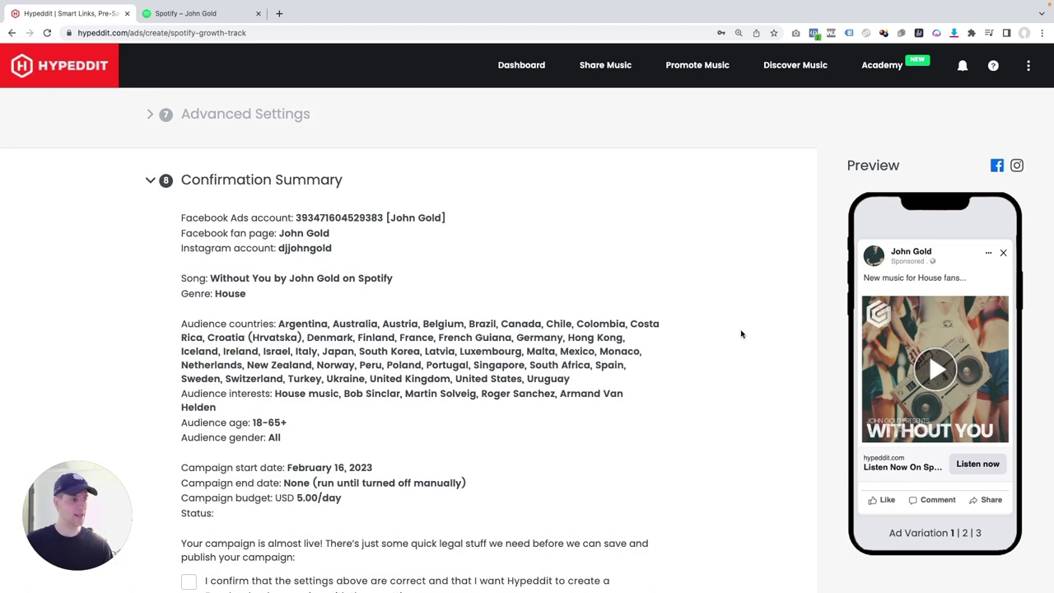
Step: Preview the ad video and browse another ad variation
{"action": "left_click", "coordinate": [937, 372]}
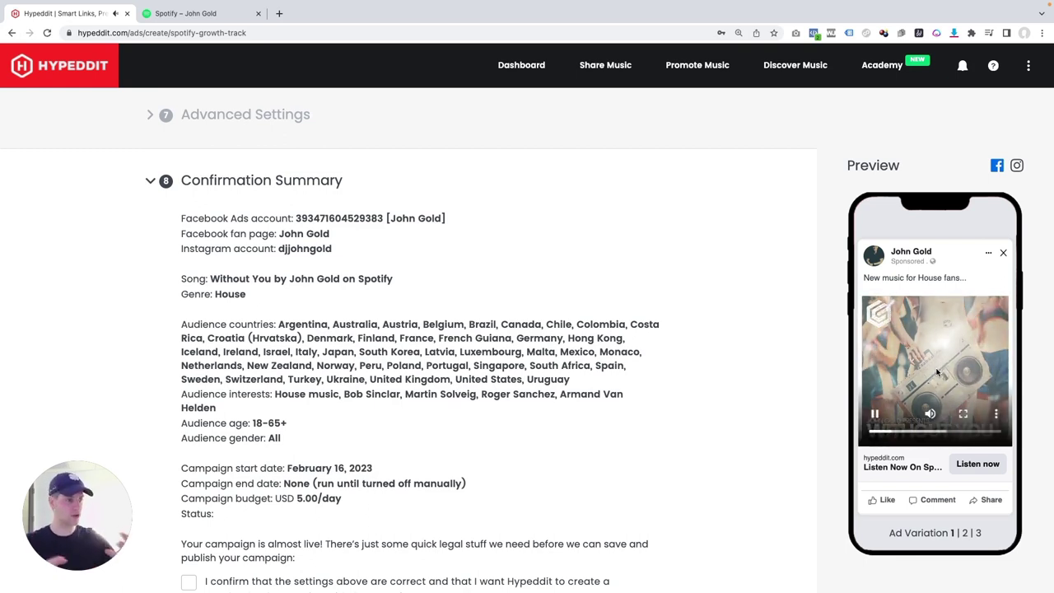
{"action": "left_click", "coordinate": [874, 413]}
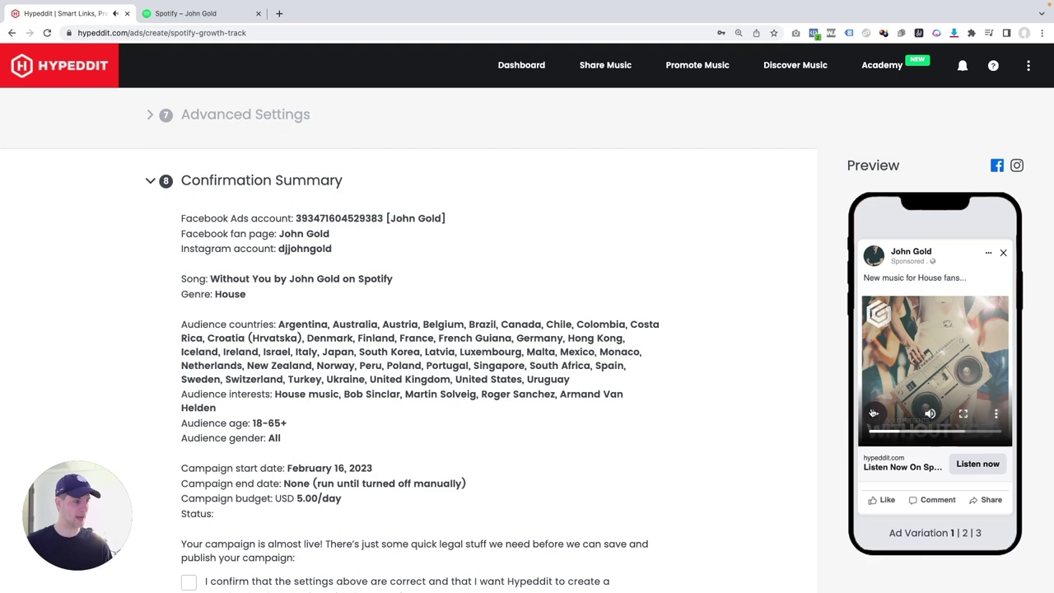
{"action": "left_click", "coordinate": [965, 532]}
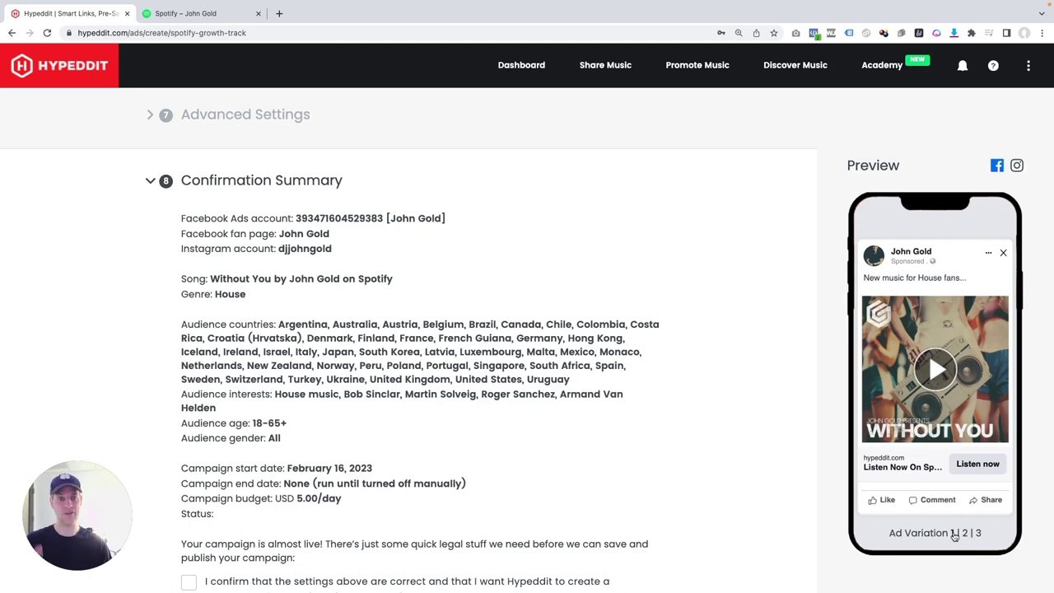
Step: Tick the three legal confirmation checkboxes and save the campaign as a draft
{"action": "scroll", "coordinate": [352, 399], "scroll_direction": "down", "scroll_amount": 5}
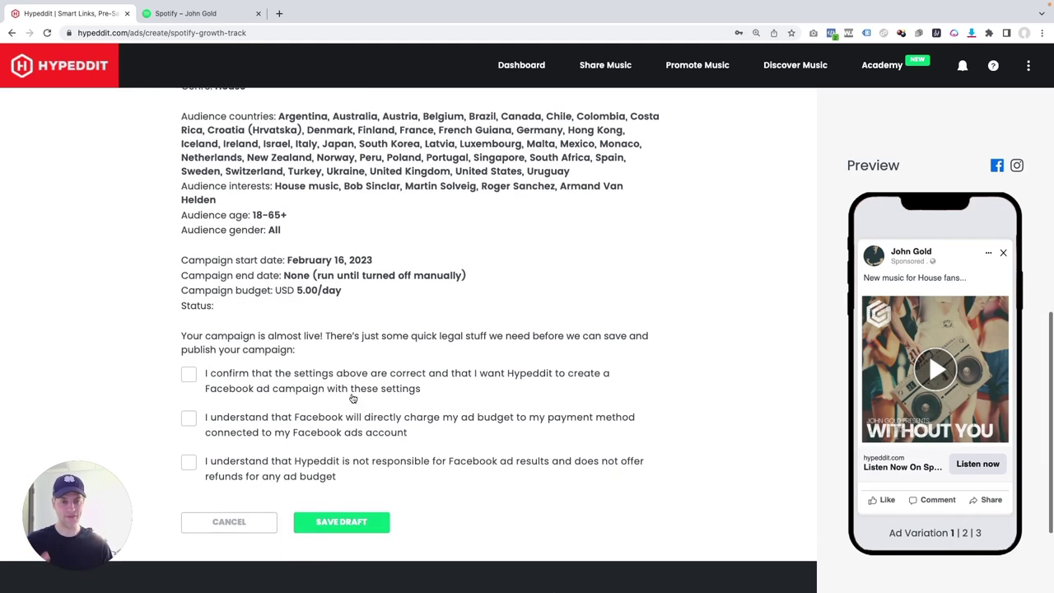
{"action": "left_click", "coordinate": [189, 345]}
{"action": "left_click", "coordinate": [189, 389]}
{"action": "left_click", "coordinate": [187, 432]}
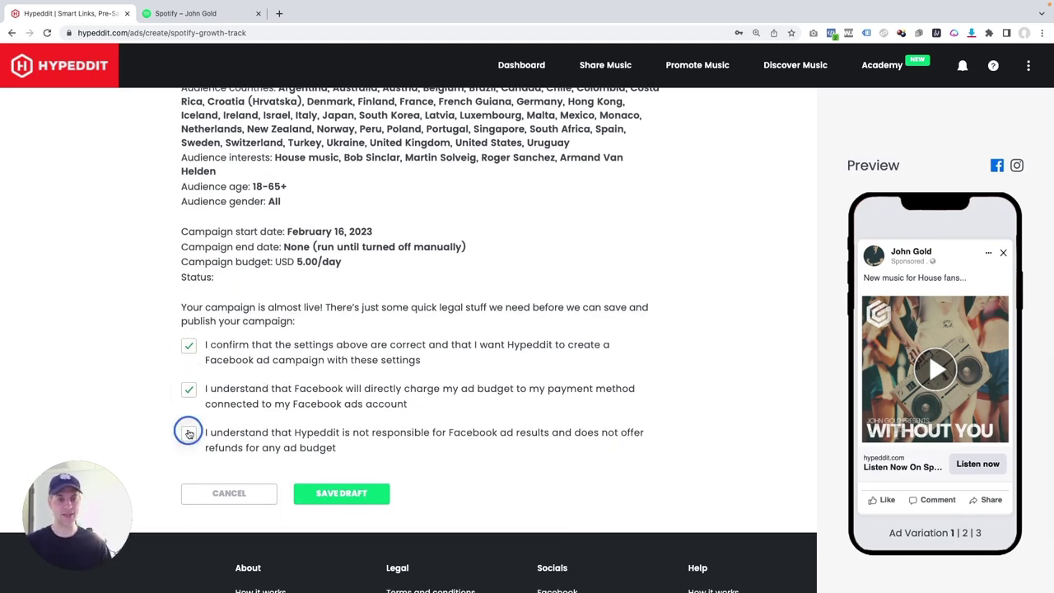
{"action": "left_click", "coordinate": [360, 493]}
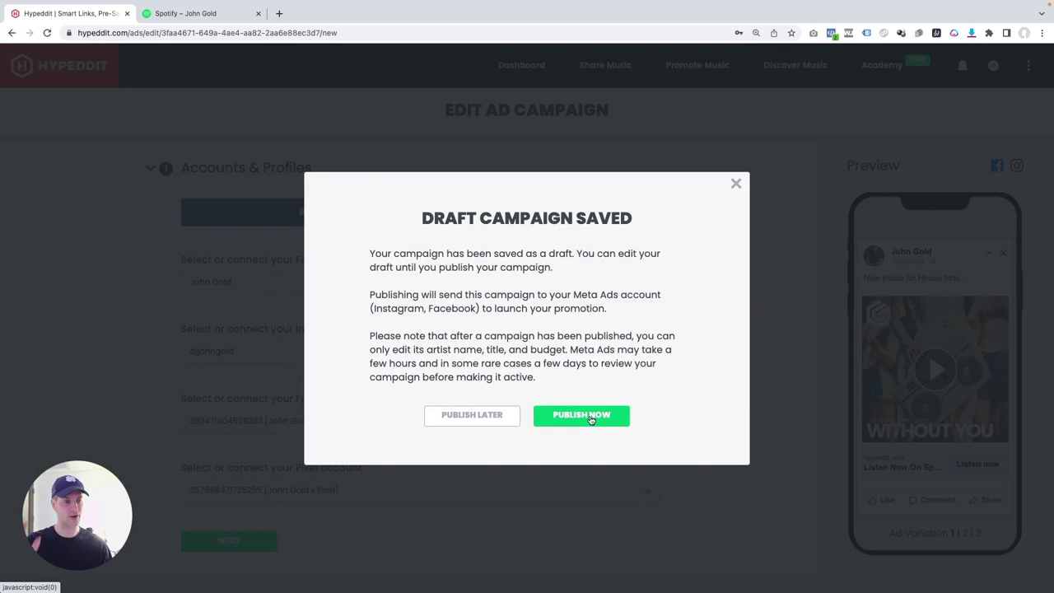
Step: Publish the Without You draft campaign to Meta Ads now
{"action": "left_click", "coordinate": [589, 420]}
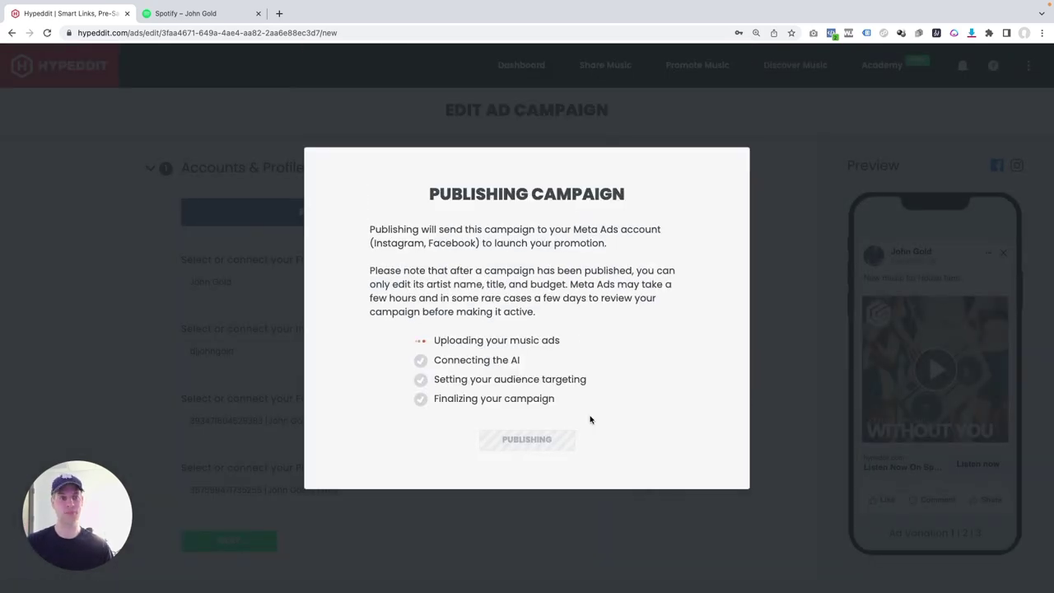